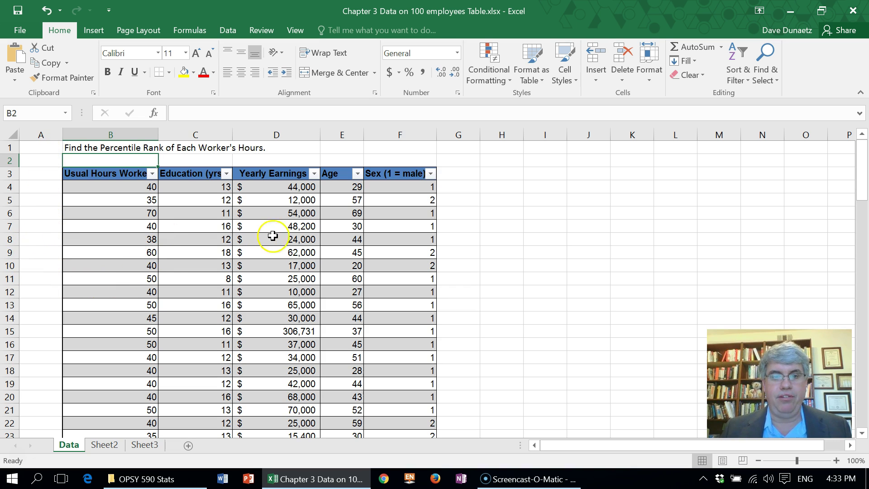
Sort the employee table by Usual Hours Worked, largest to smallest, then scroll to verify 72 is first
{"action": "left_click", "coordinate": [153, 175]}
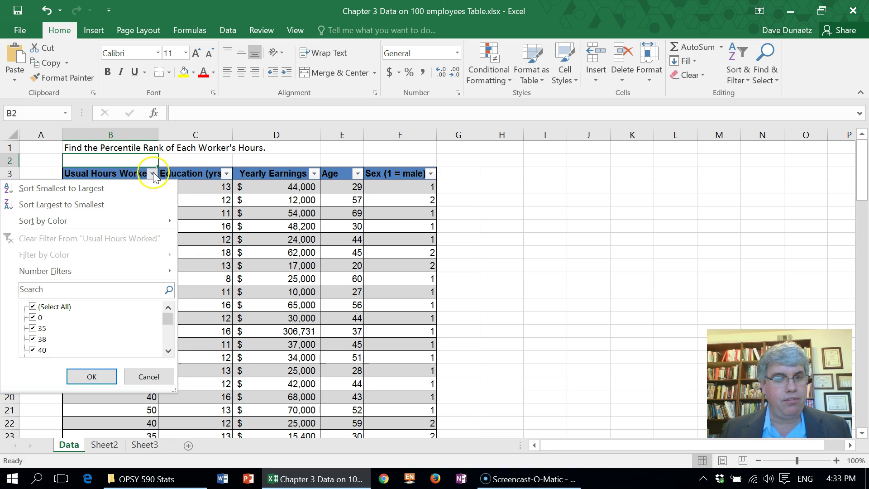
{"action": "left_click", "coordinate": [105, 206]}
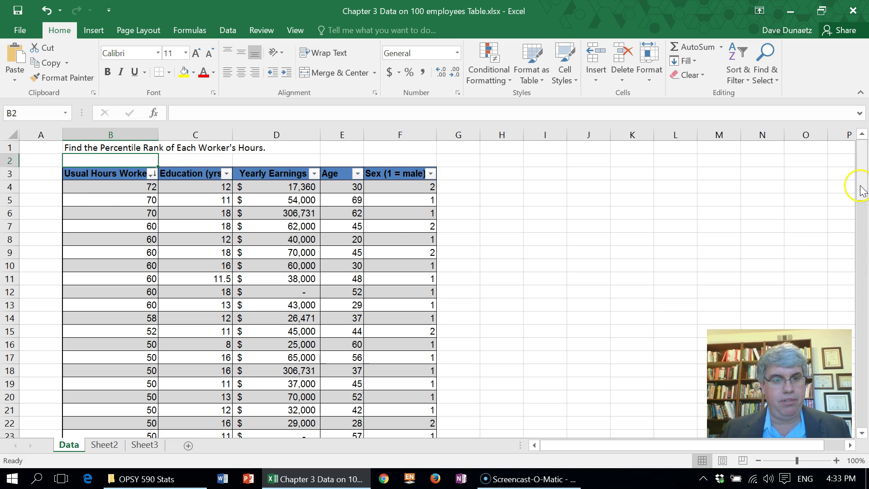
{"action": "left_click_drag", "start_coordinate": [860, 190], "coordinate": [862, 428]}
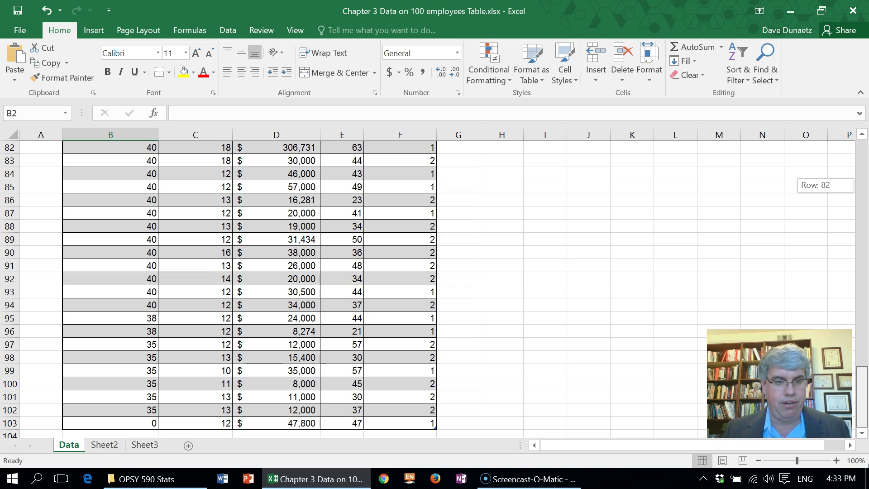
{"action": "left_click_drag", "start_coordinate": [862, 427], "coordinate": [860, 154]}
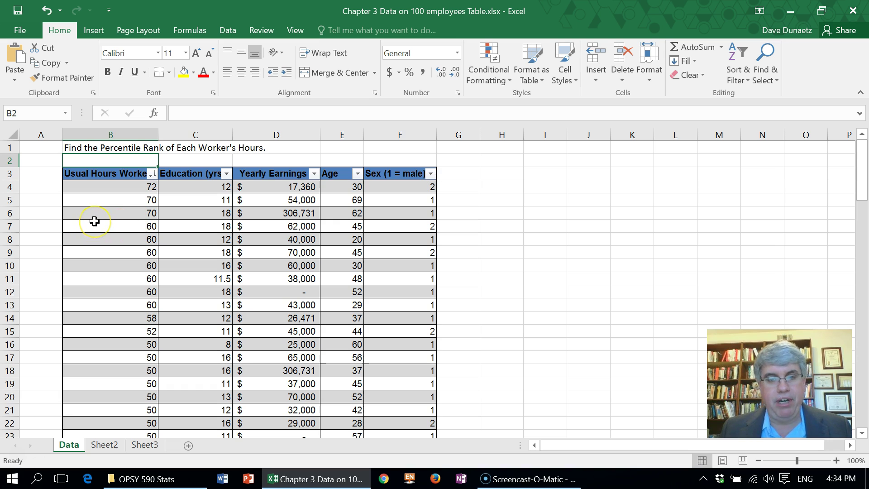
Enter the header 'Percentile Rank of Hours' in G3 and widen column G to fit it
{"action": "left_click", "coordinate": [460, 176]}
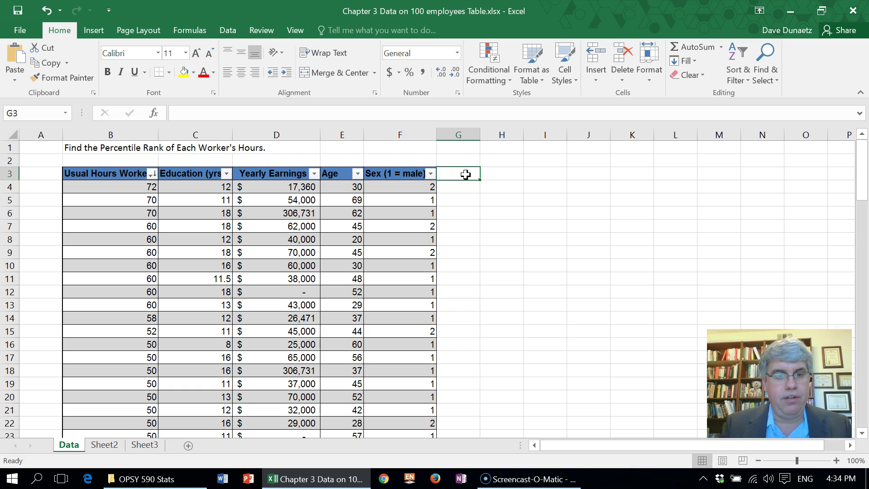
{"action": "type", "text": "Per"}
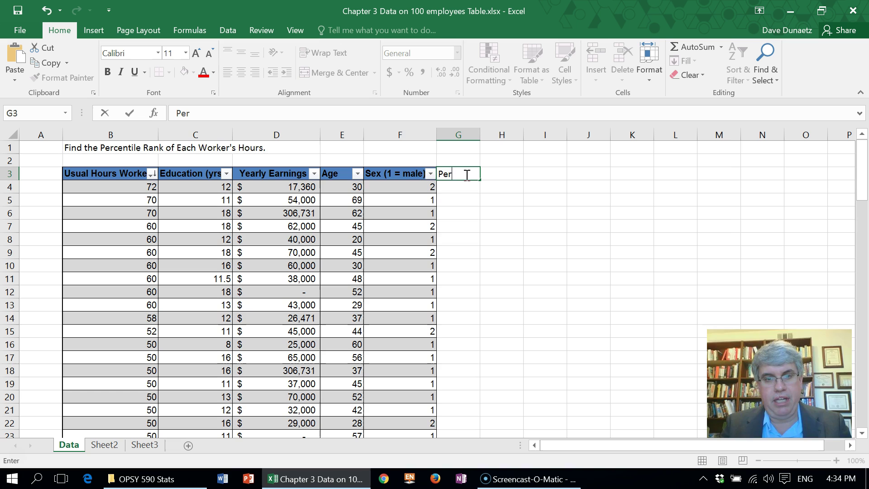
{"action": "type", "text": "centile"}
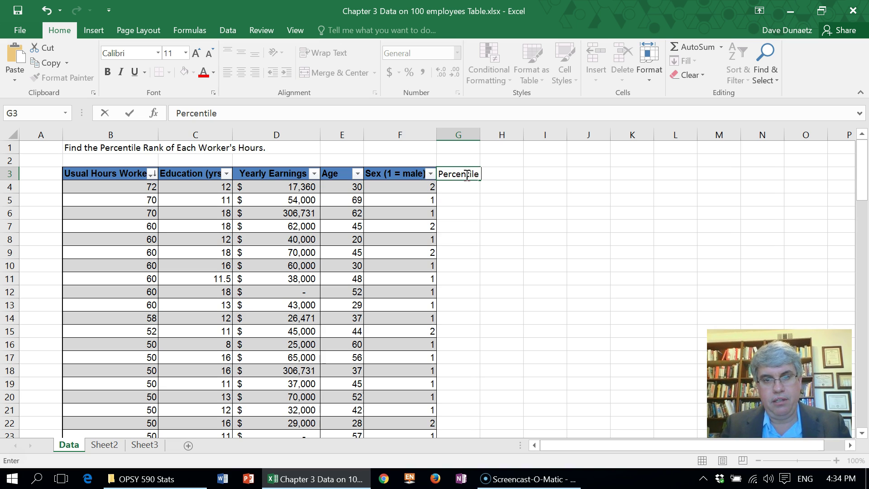
{"action": "type", "text": " Rank of Hours"}
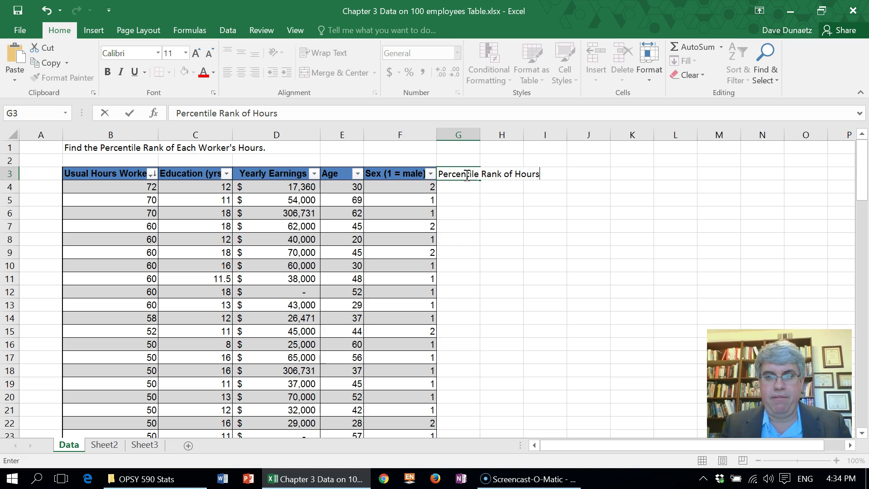
{"action": "key", "text": "Return"}
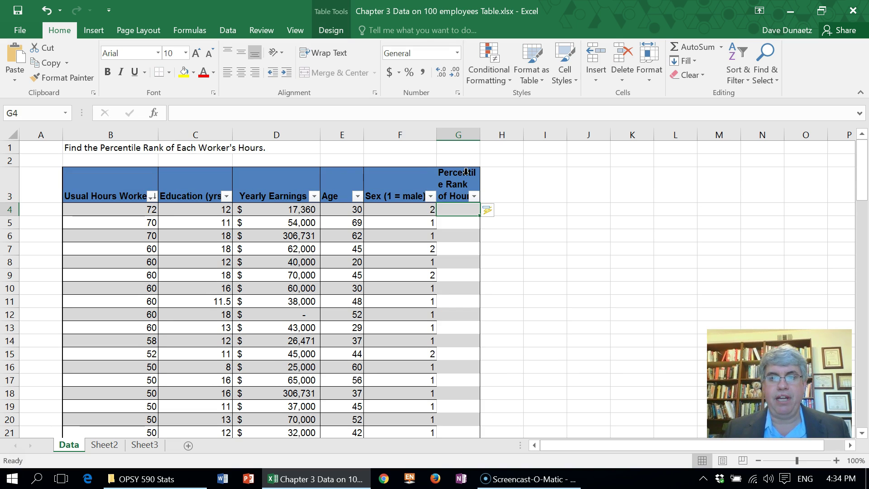
{"action": "left_click_drag", "start_coordinate": [479, 132], "coordinate": [487, 132]}
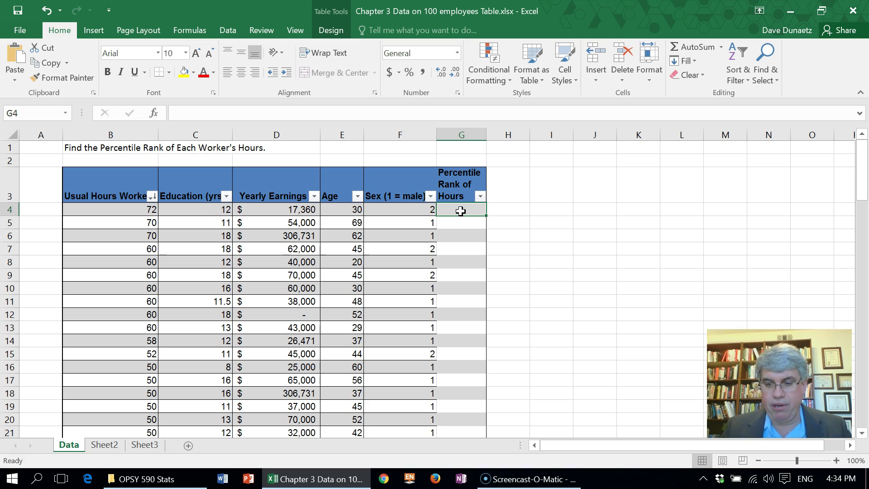
Start a PERCENTRANK.EXC formula in G4 from the =percentrank autocomplete suggestions
{"action": "type", "text": "=p"}
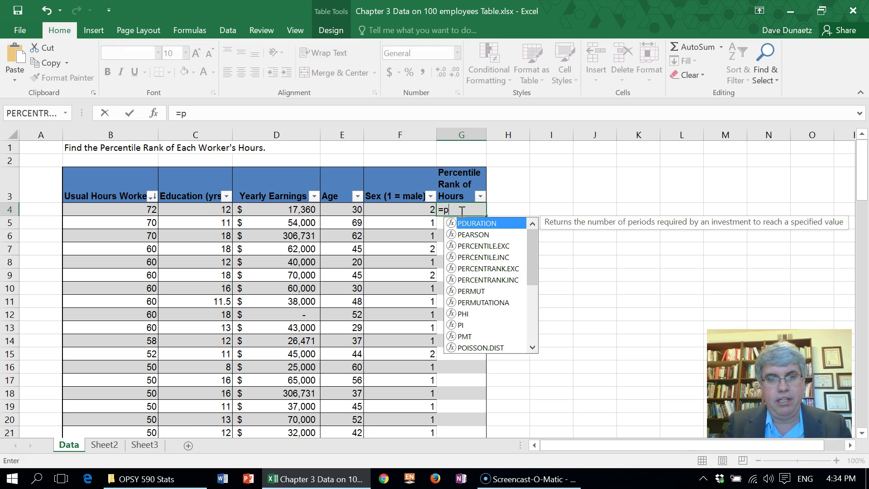
{"action": "type", "text": "ercen"}
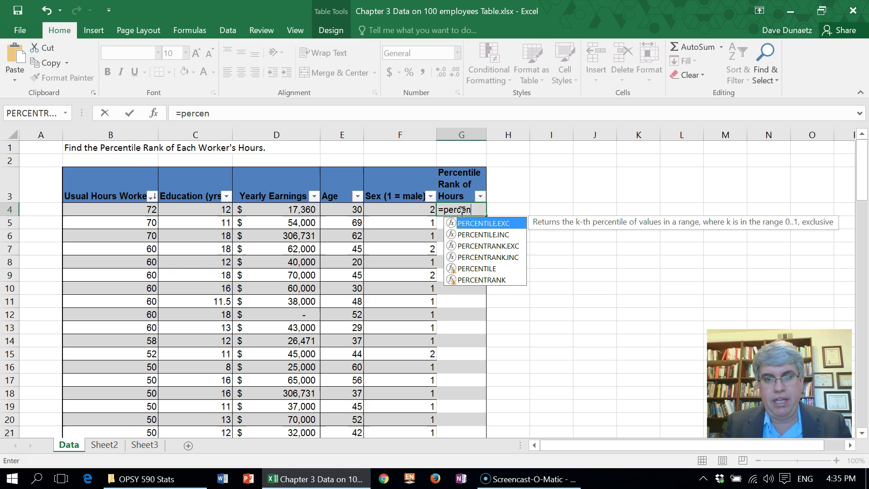
{"action": "type", "text": "trank"}
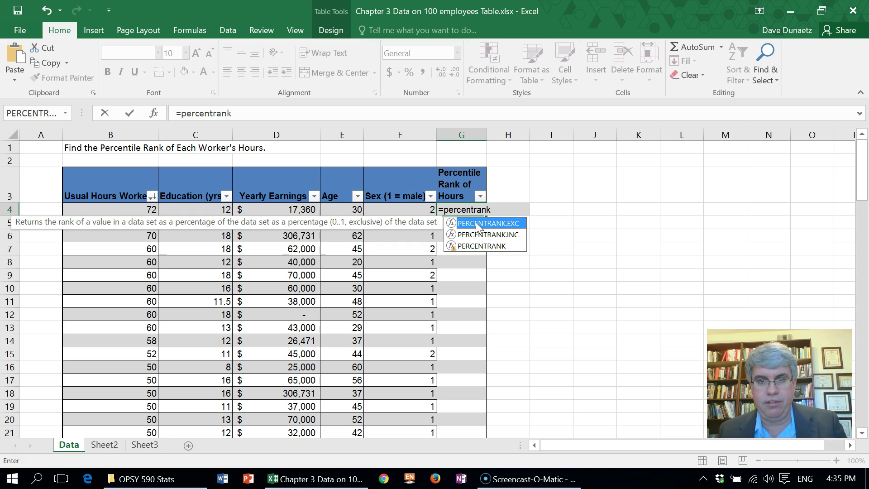
{"action": "left_click", "coordinate": [458, 223]}
{"action": "double_click", "coordinate": [458, 224]}
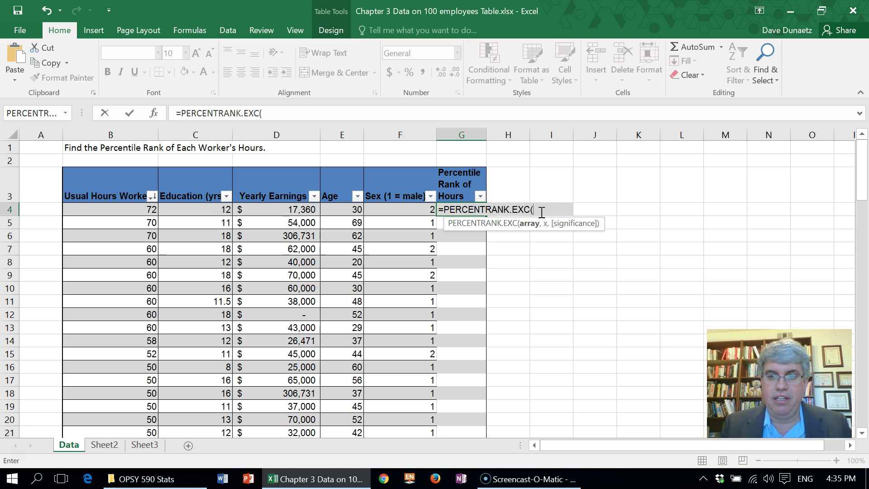
Give the formula the absolute hours range $b$4..$b$103 as its array argument
{"action": "type", "text": "$"}
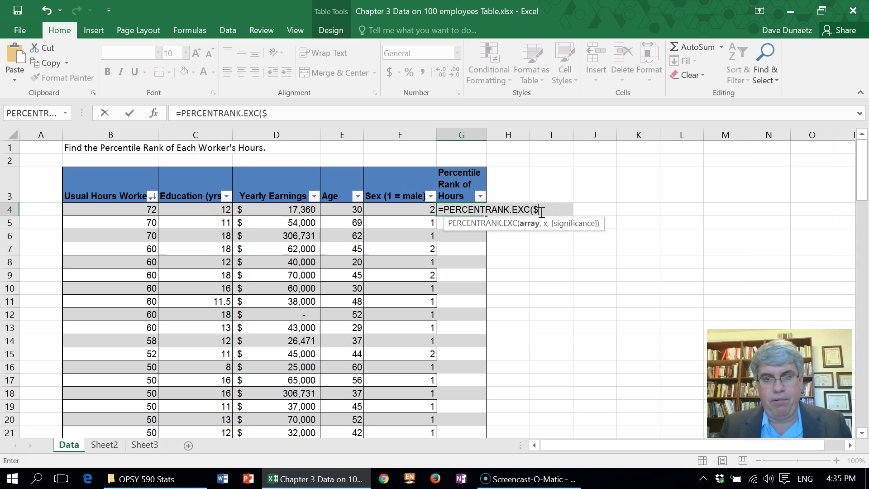
{"action": "type", "text": "b"}
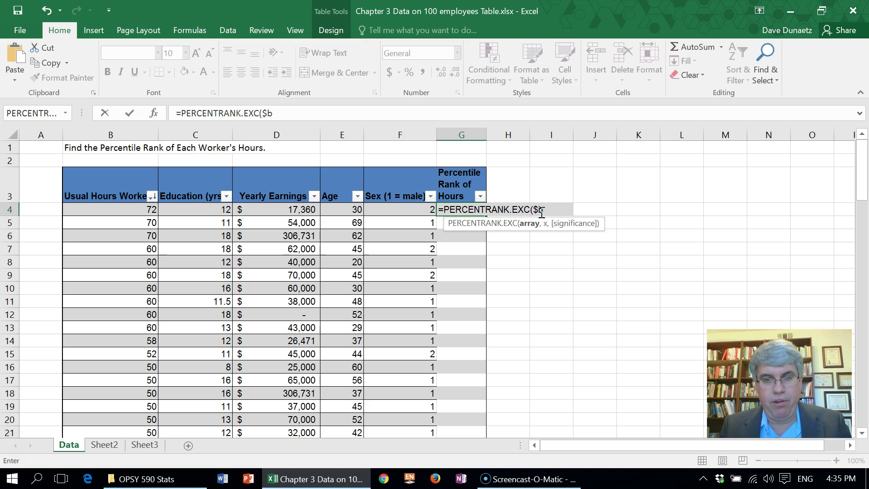
{"action": "type", "text": "$4"}
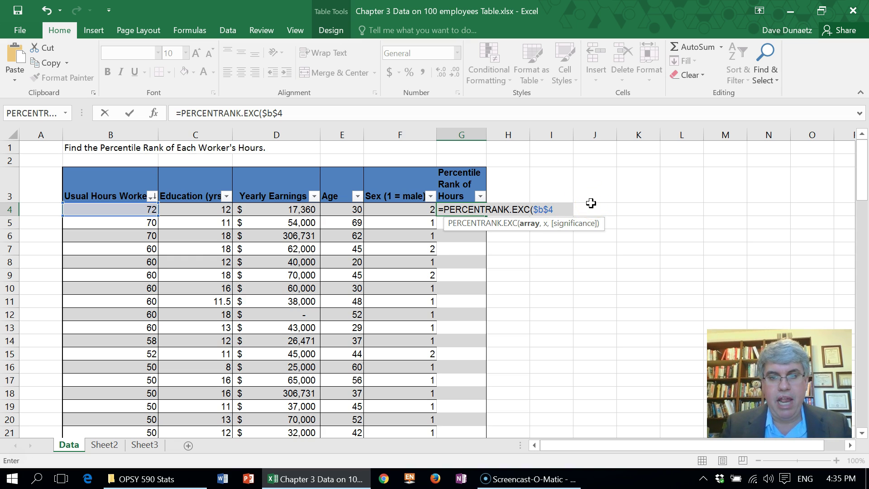
{"action": "type", "text": ".."}
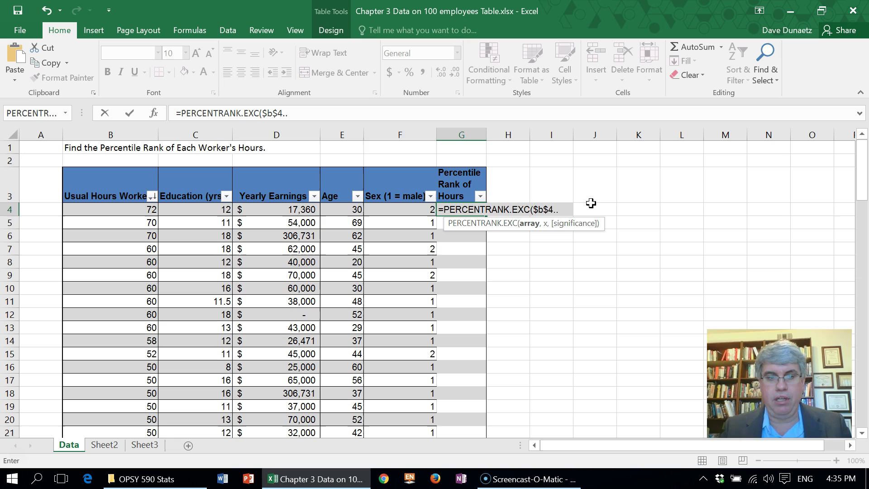
{"action": "scroll", "coordinate": [100, 210], "scroll_direction": "down", "scroll_amount": 20}
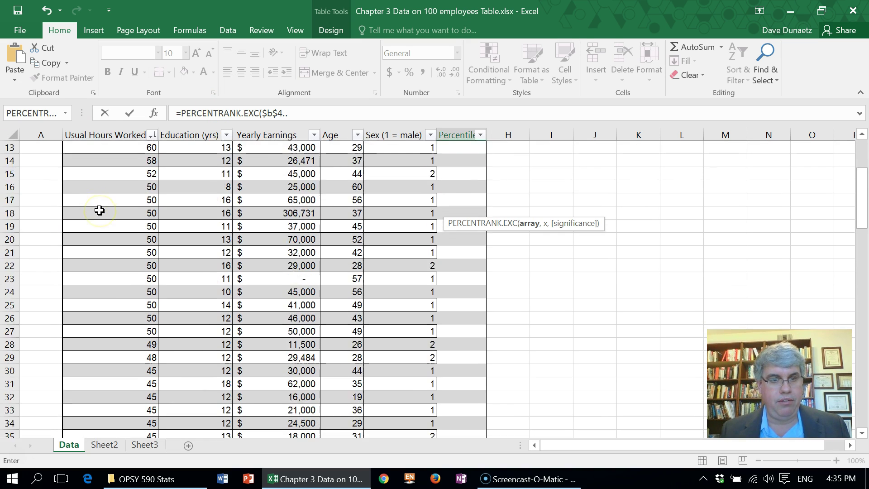
{"action": "scroll", "coordinate": [99, 210], "scroll_direction": "down", "scroll_amount": 13}
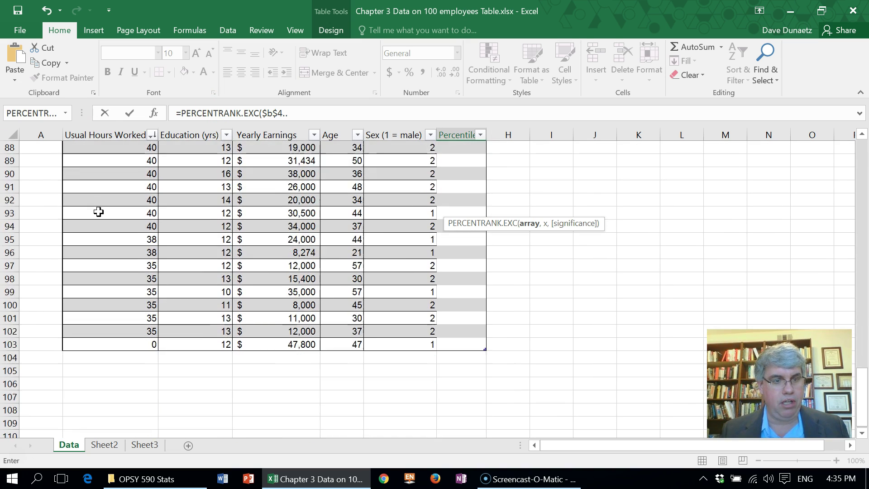
{"action": "scroll", "coordinate": [97, 209], "scroll_direction": "up", "scroll_amount": 2}
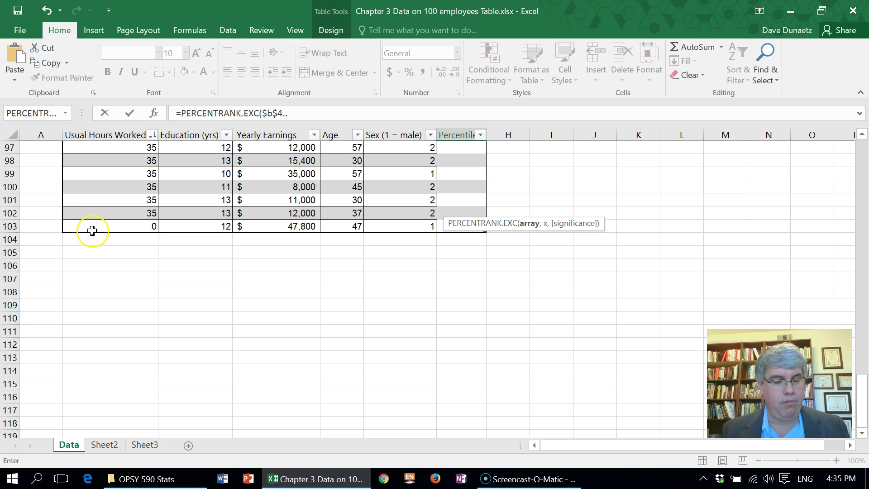
{"action": "scroll", "coordinate": [92, 231], "scroll_direction": "up", "scroll_amount": 20}
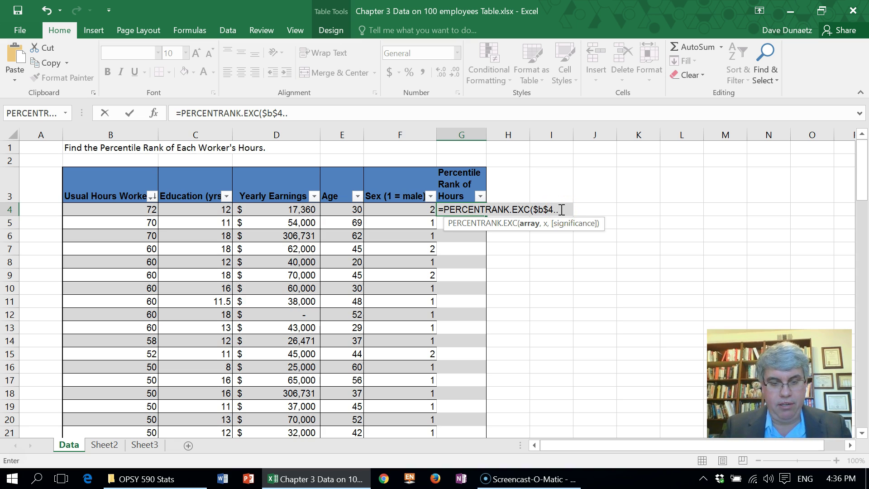
{"action": "type", "text": "$"}
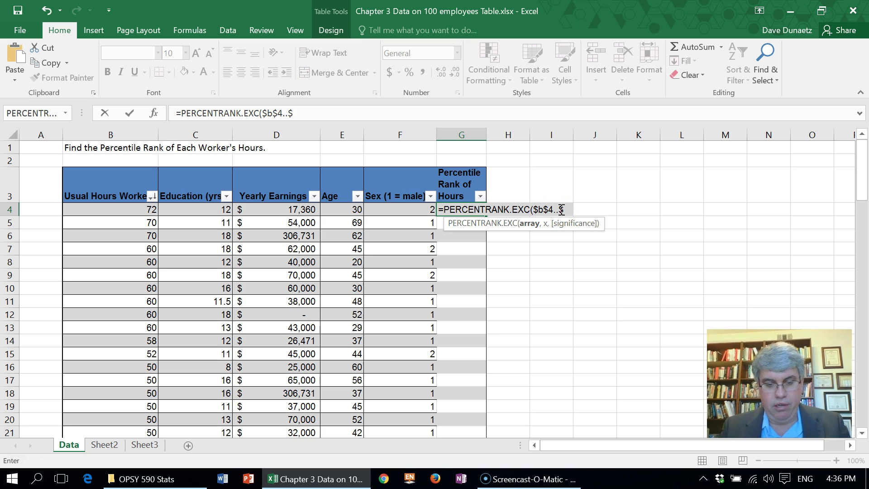
{"action": "type", "text": "b$"}
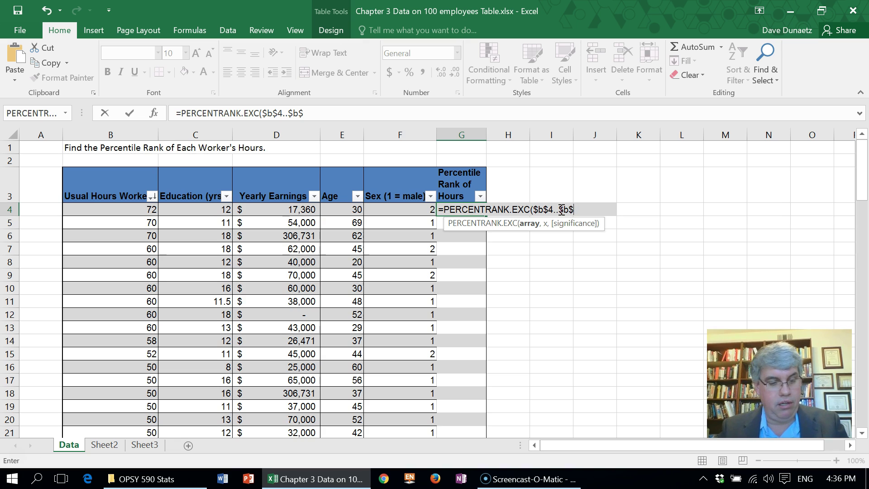
{"action": "type", "text": "103"}
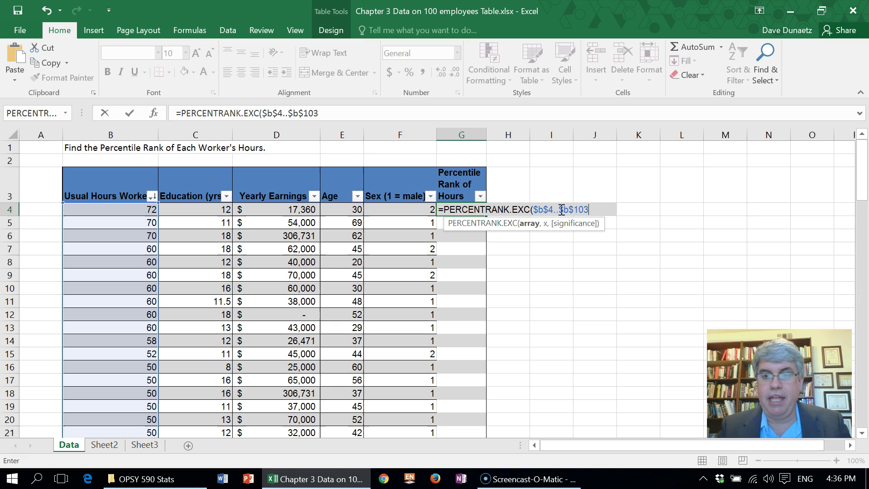
{"action": "type", "text": ","}
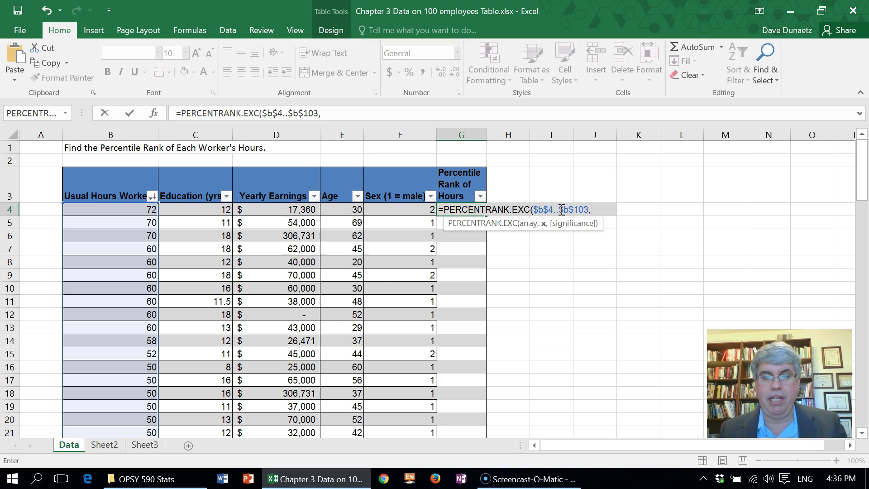
Complete G4 as =PERCENTRANK.EXC($b$4..$b$103,b4,4), which shows 0.99
{"action": "left_click", "coordinate": [506, 215]}
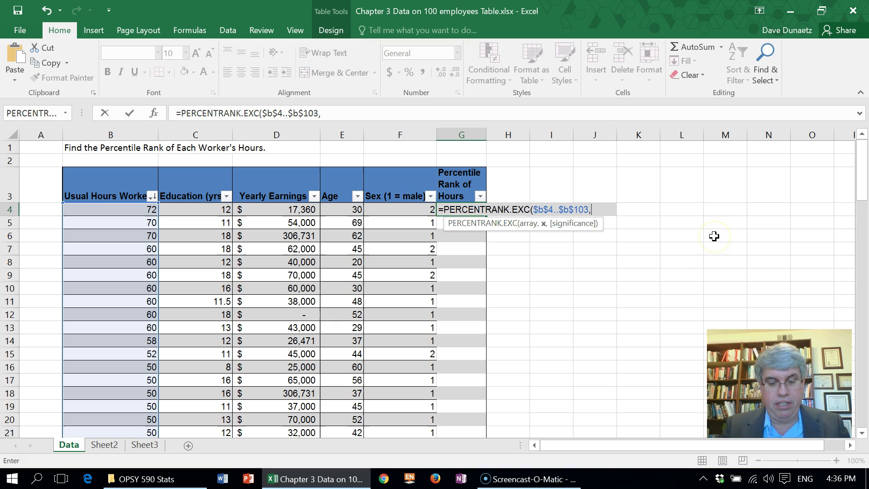
{"action": "type", "text": "b"}
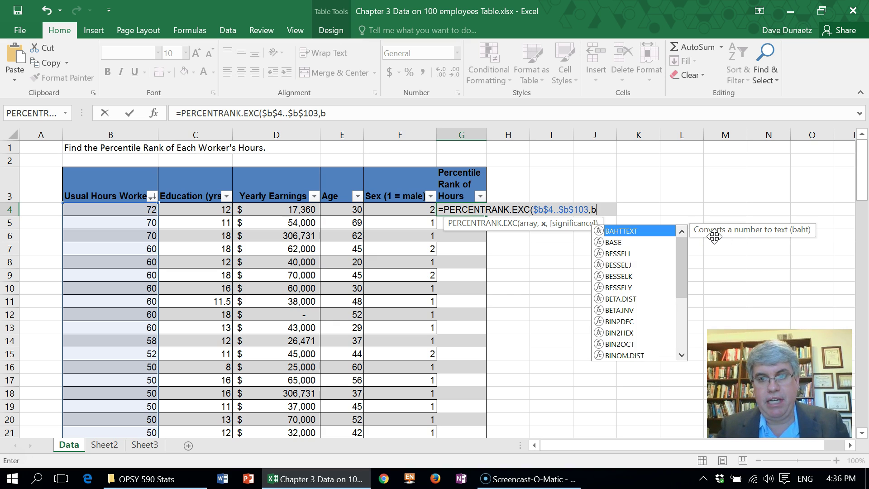
{"action": "type", "text": "4"}
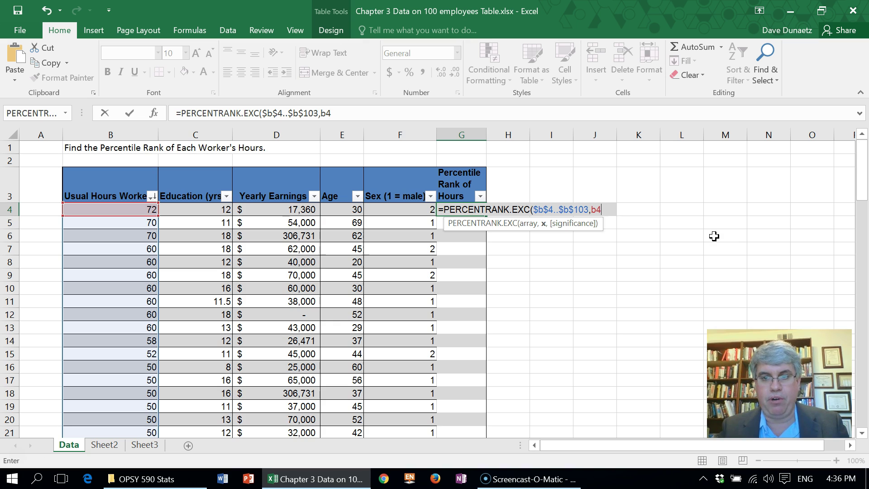
{"action": "type", "text": ",4"}
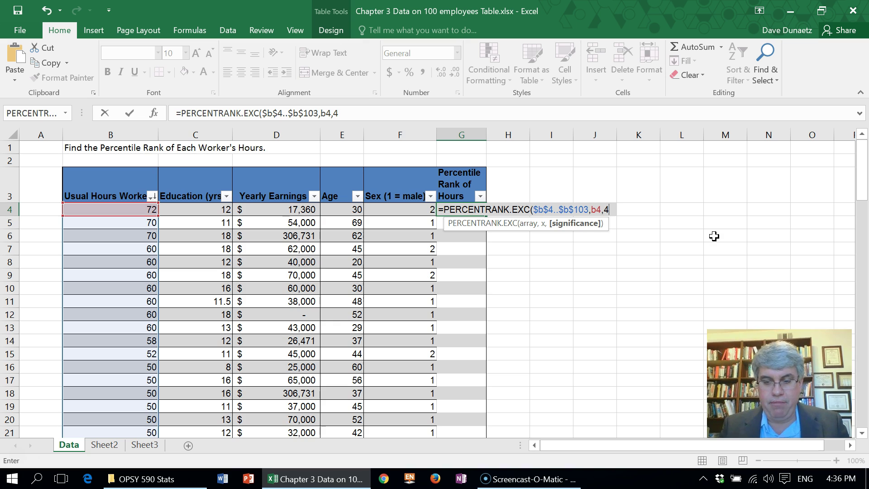
{"action": "type", "text": ")"}
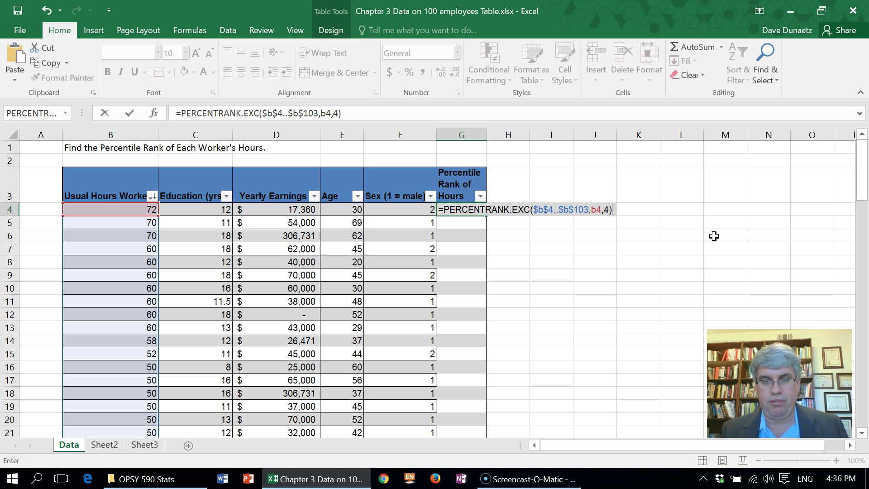
{"action": "key", "text": "Return"}
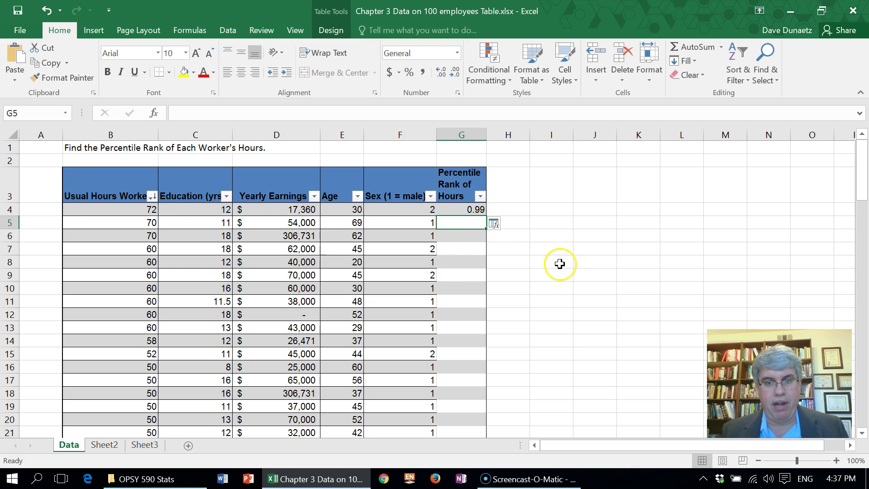
Overwrite the whole Percentile Rank column with the formula, filling values like 0.9702 and 0.7623
{"action": "left_click", "coordinate": [505, 224]}
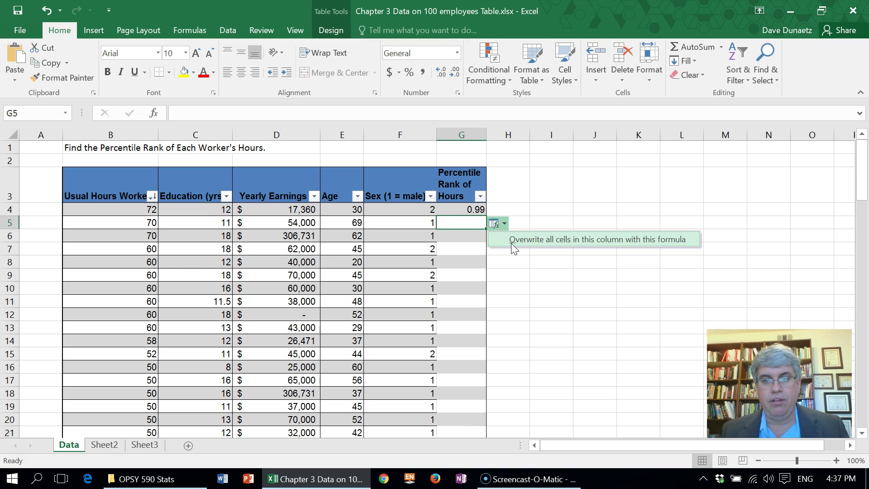
{"action": "left_click", "coordinate": [511, 240]}
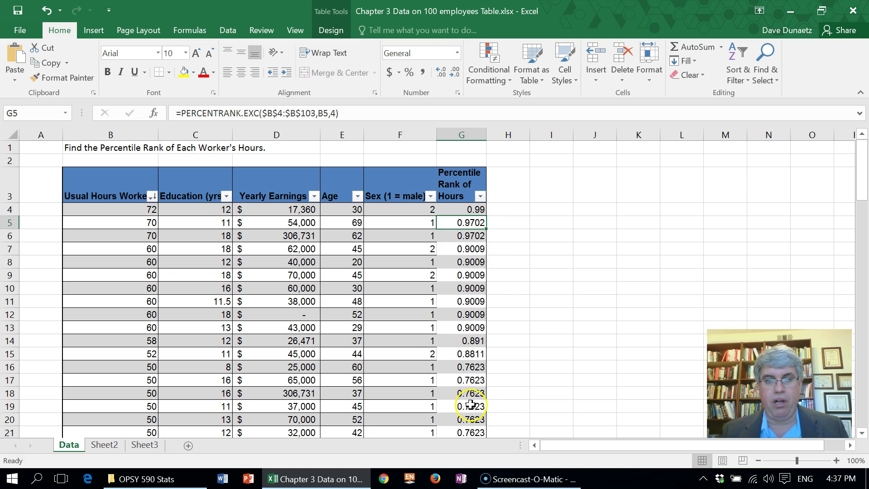
{"action": "scroll", "coordinate": [470, 350], "scroll_direction": "down", "scroll_amount": 3}
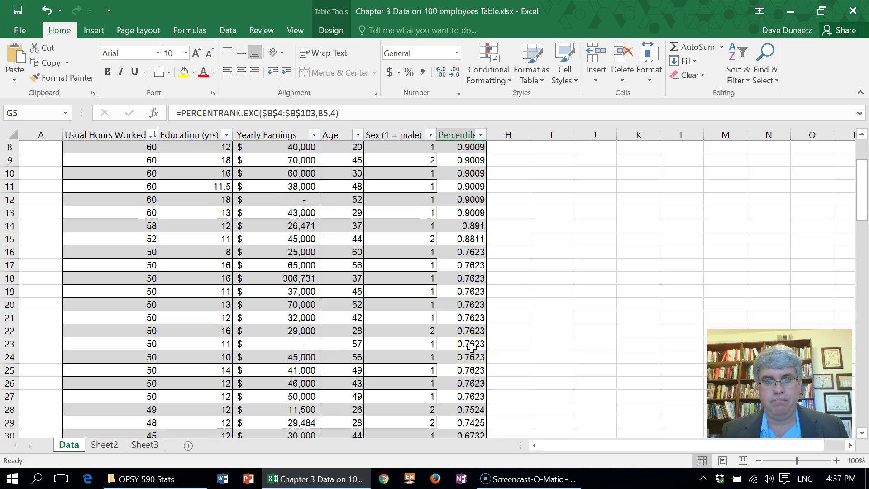
{"action": "scroll", "coordinate": [471, 348], "scroll_direction": "down", "scroll_amount": 2}
{"action": "scroll", "coordinate": [472, 345], "scroll_direction": "up", "scroll_amount": 4}
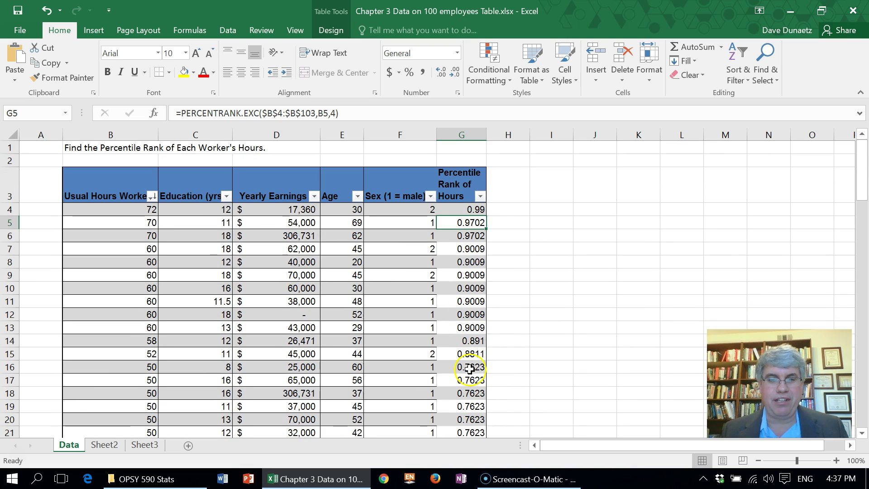
Format column G with Percent Style so ranks show as 99%, 90%, 76%
{"action": "left_click", "coordinate": [460, 132]}
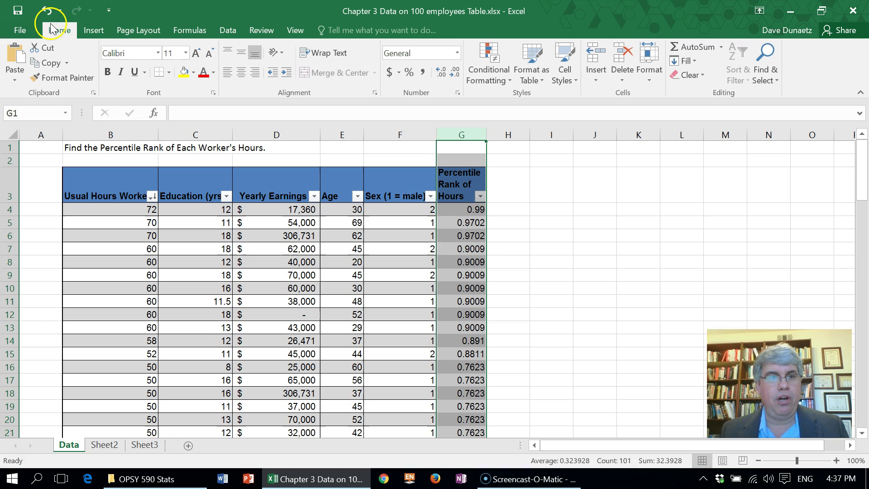
{"action": "left_click", "coordinate": [410, 74]}
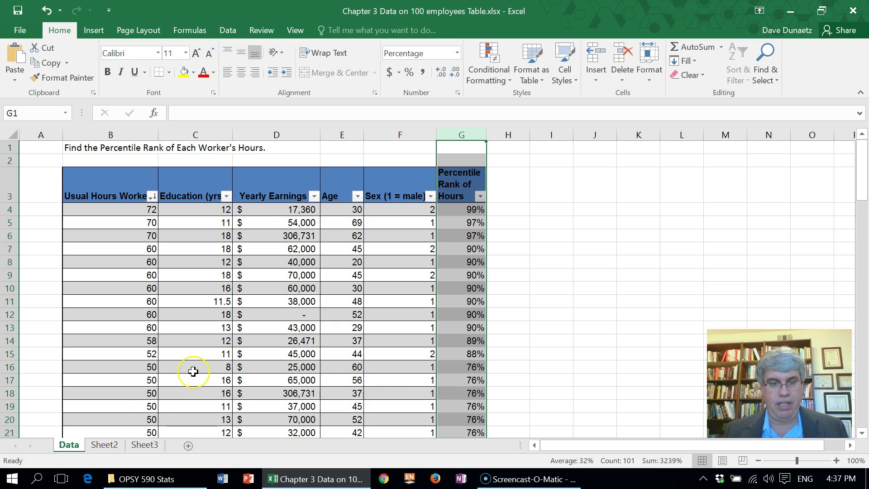
{"action": "scroll", "coordinate": [193, 369], "scroll_direction": "down", "scroll_amount": 2}
{"action": "scroll", "coordinate": [194, 371], "scroll_direction": "up", "scroll_amount": 1}
{"action": "scroll", "coordinate": [193, 371], "scroll_direction": "up", "scroll_amount": 1}
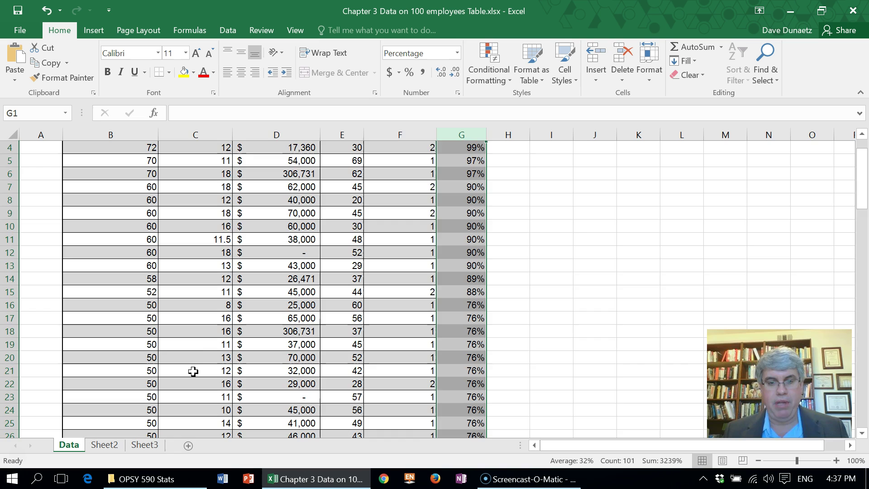
{"action": "scroll", "coordinate": [193, 371], "scroll_direction": "down", "scroll_amount": 12}
{"action": "scroll", "coordinate": [193, 371], "scroll_direction": "up", "scroll_amount": 4}
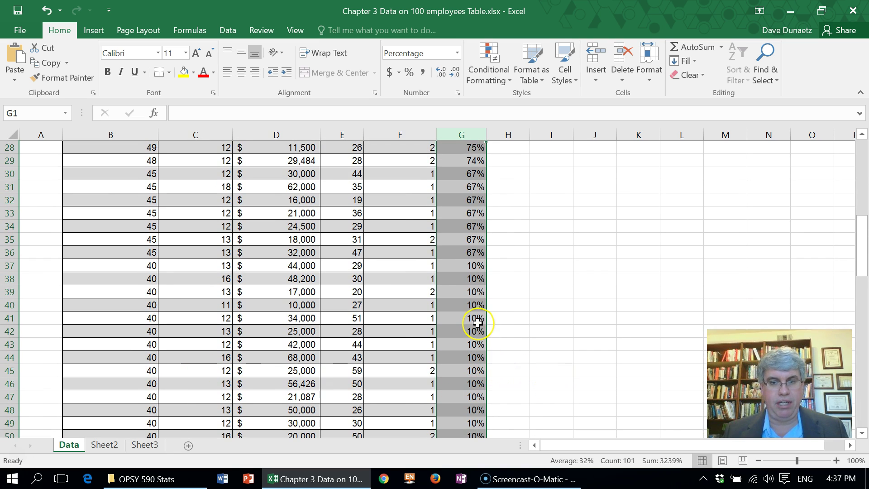
{"action": "scroll", "coordinate": [477, 323], "scroll_direction": "up", "scroll_amount": 9}
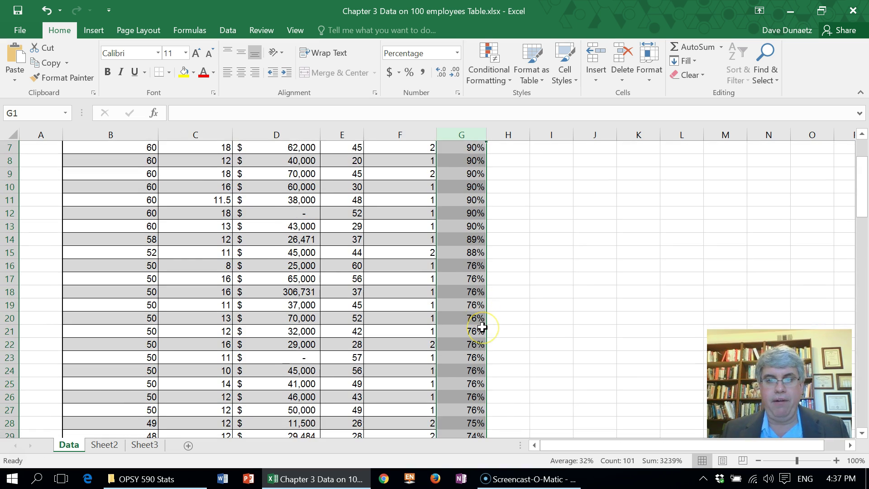